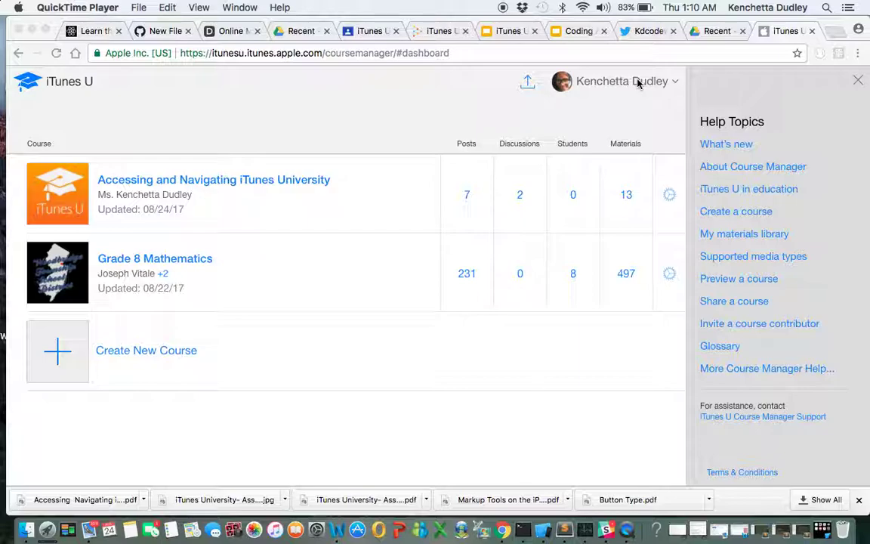
# Open the 'Accessing and Navigating iTunes University' course, view its Instructor page, then its seven-topic Outline
pyautogui.click(321, 184)
pyautogui.click(319, 185)
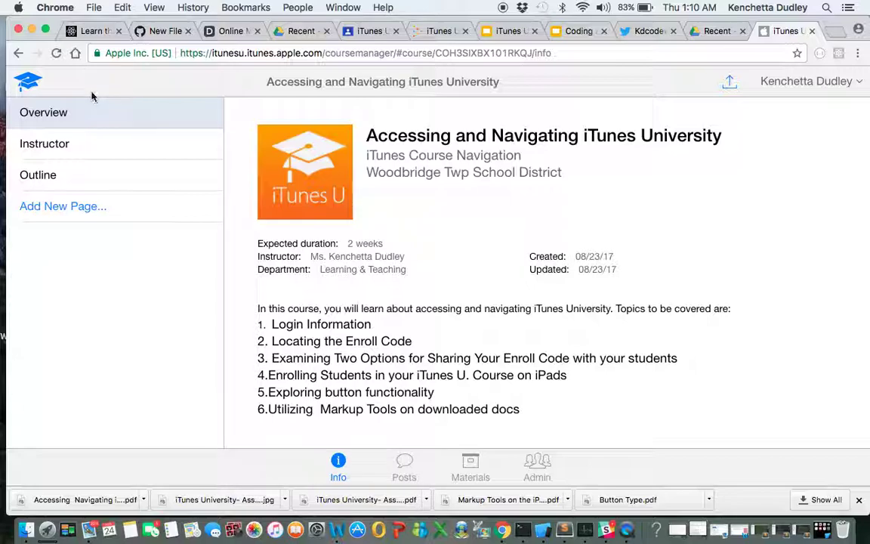
pyautogui.click(72, 143)
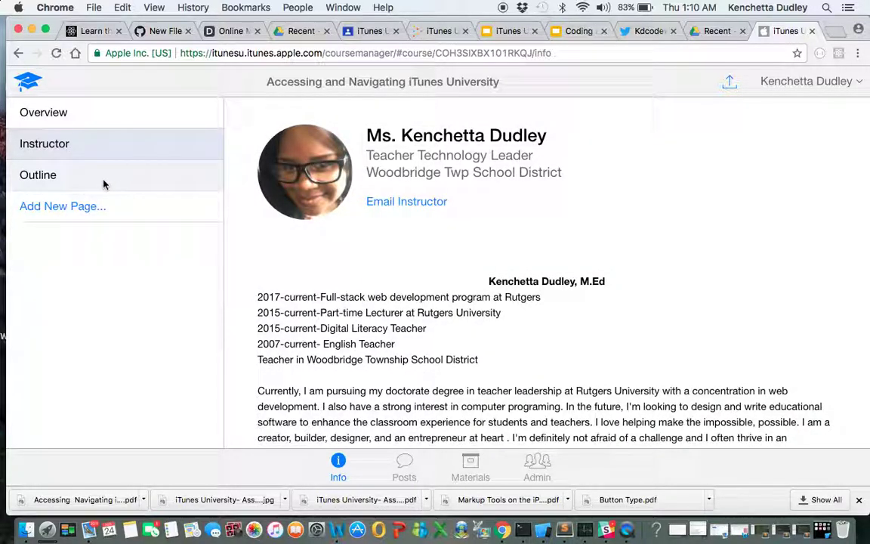
pyautogui.click(96, 184)
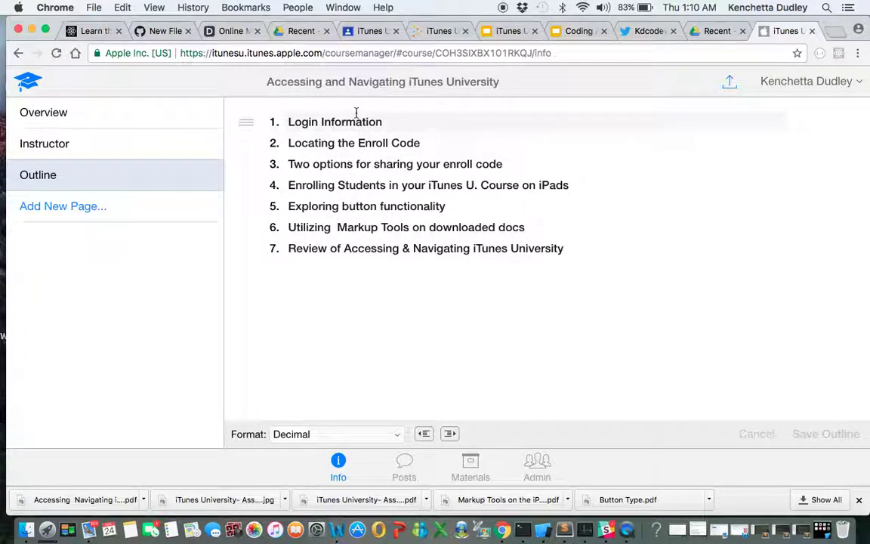
# In Posts, open the course review post and its assignment with the attached PDF, image and Slides link
pyautogui.click(413, 469)
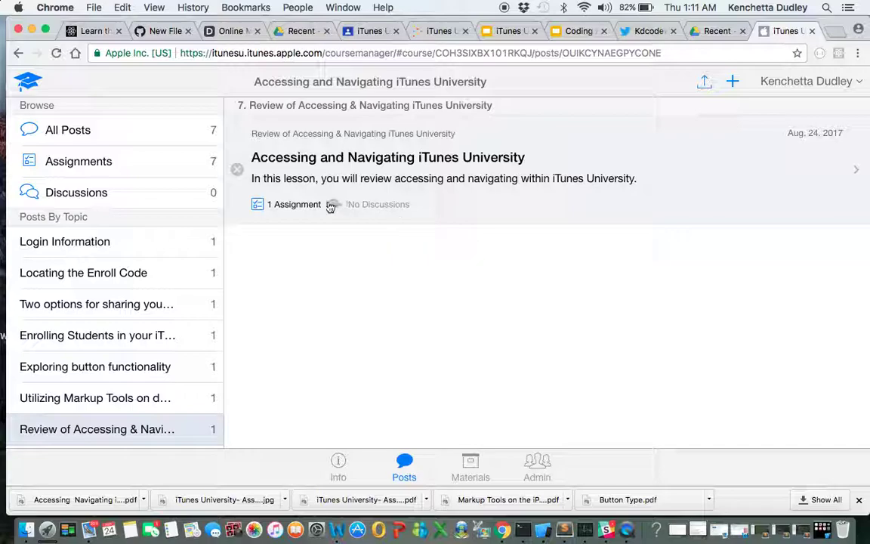
pyautogui.click(348, 166)
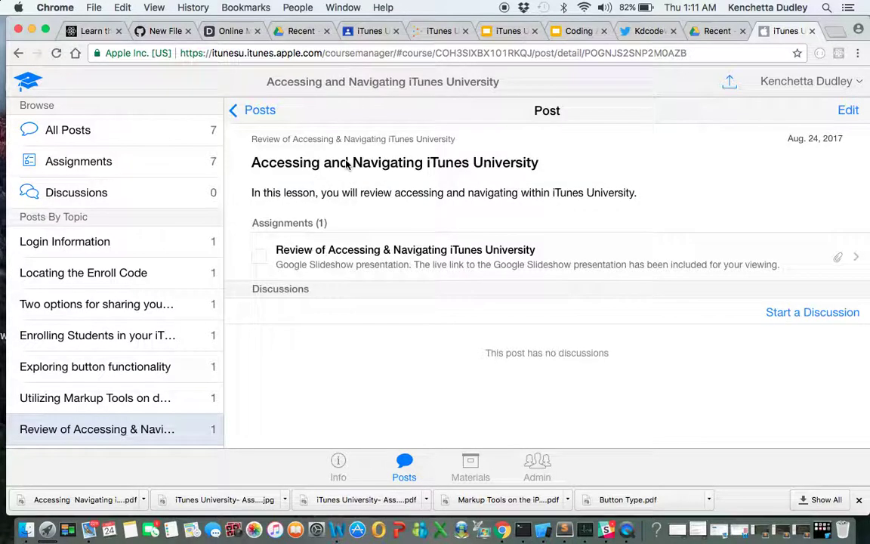
pyautogui.click(382, 254)
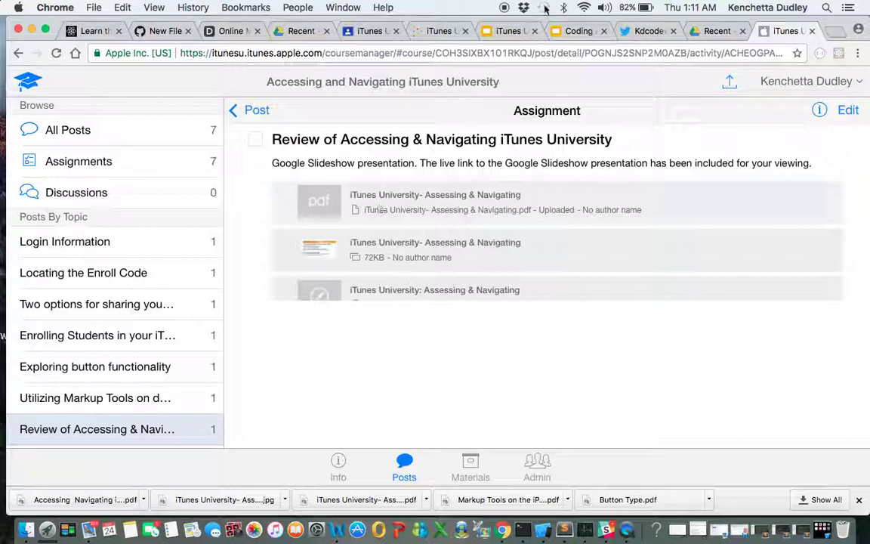
# View the linked Google Slides presentation on enroll codes, then return to the assignment page
pyautogui.click(509, 33)
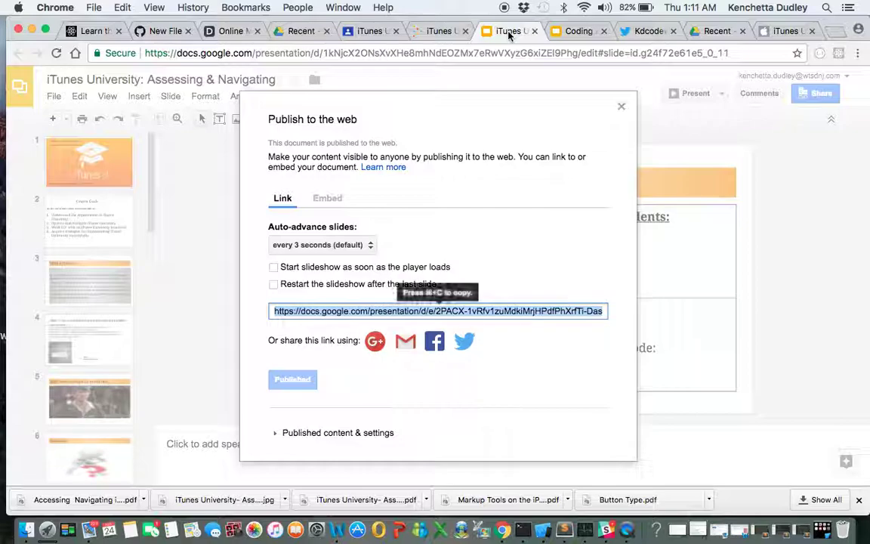
pyautogui.click(621, 106)
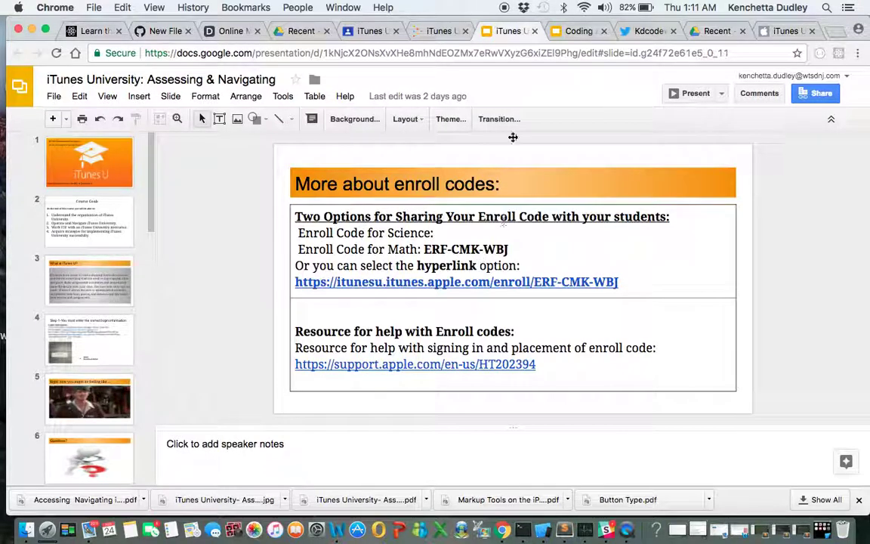
pyautogui.click(782, 31)
# List all 13 course materials (8 documents, 2 images, 3 web links), then filter to Audio
pyautogui.scroll(-1, 438, 287)
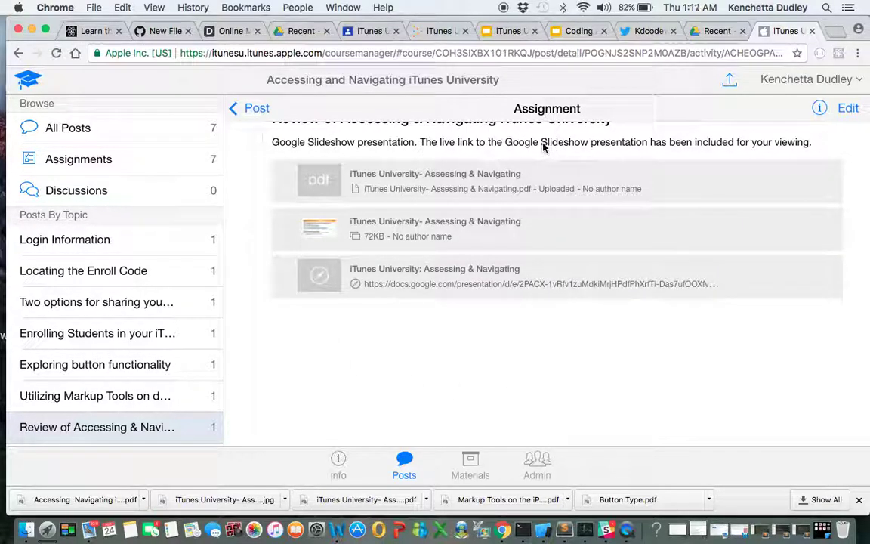
pyautogui.click(474, 476)
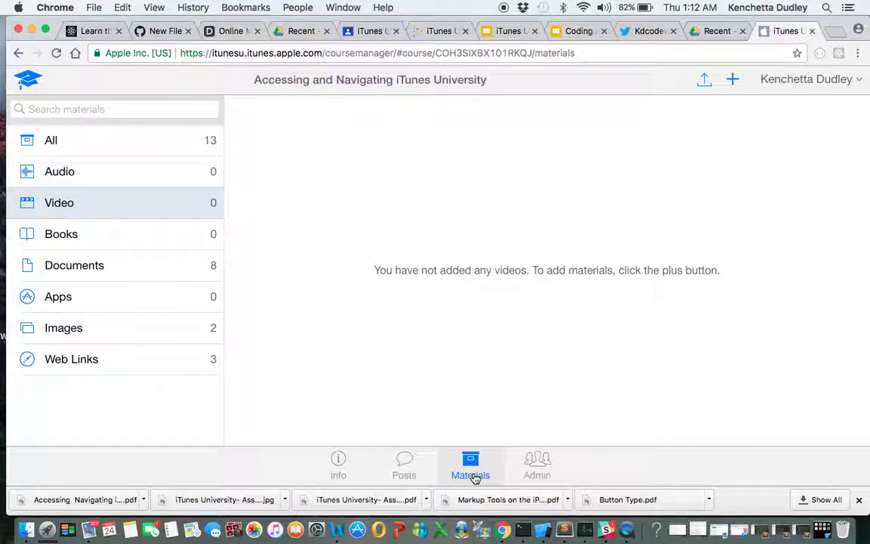
pyautogui.click(116, 136)
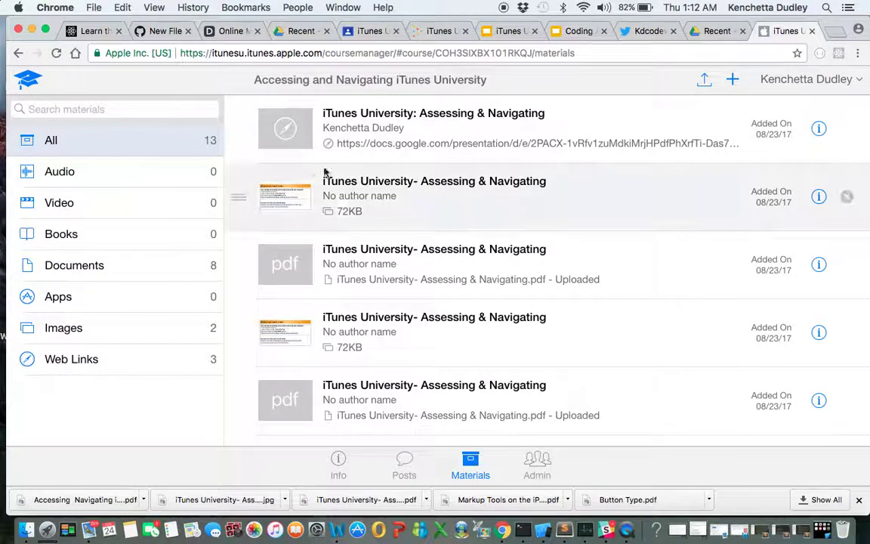
pyautogui.scroll(-2, 377, 249)
pyautogui.scroll(2, 376, 250)
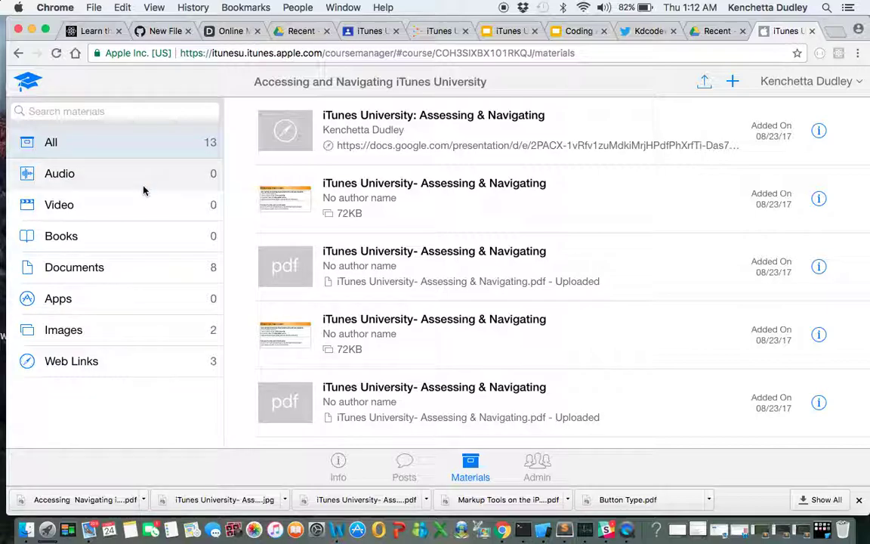
pyautogui.click(143, 188)
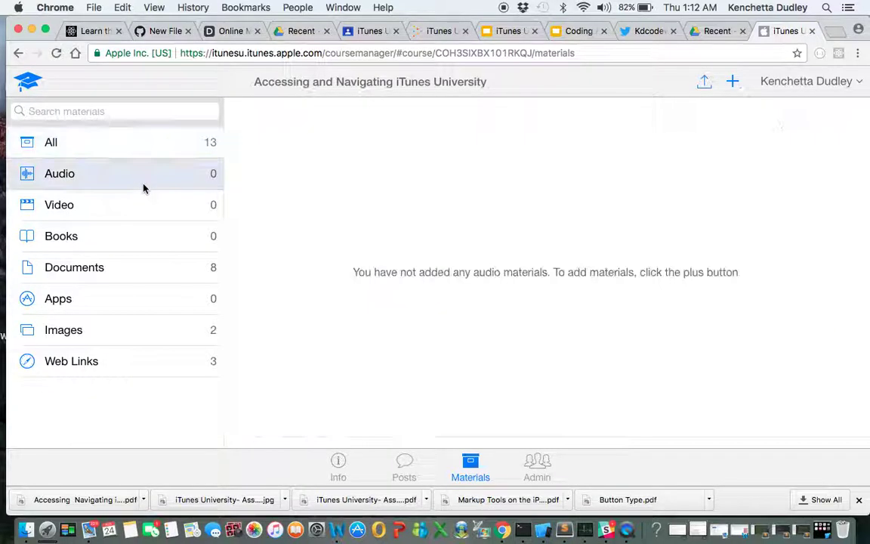
# Preview the add-materials options, filter to Books, show all 13 materials, then return to the Info pages
pyautogui.click(733, 82)
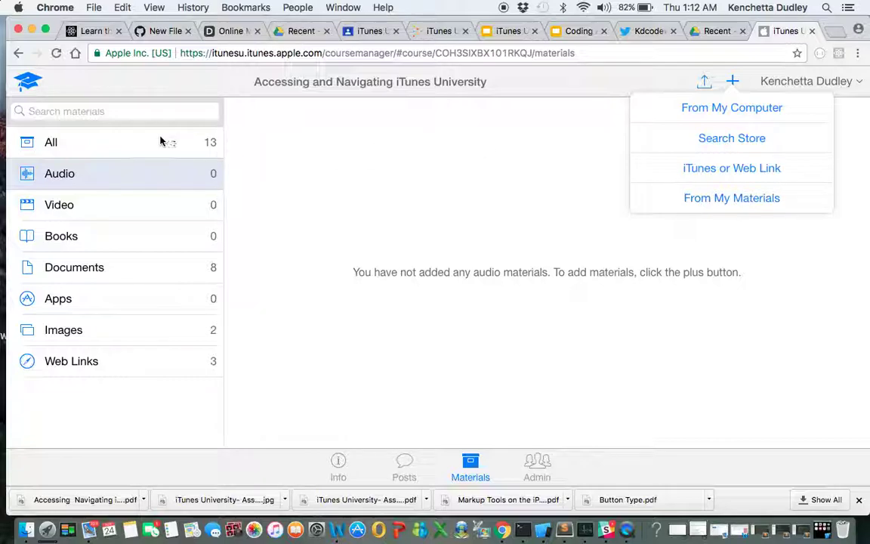
pyautogui.click(70, 211)
pyautogui.click(76, 240)
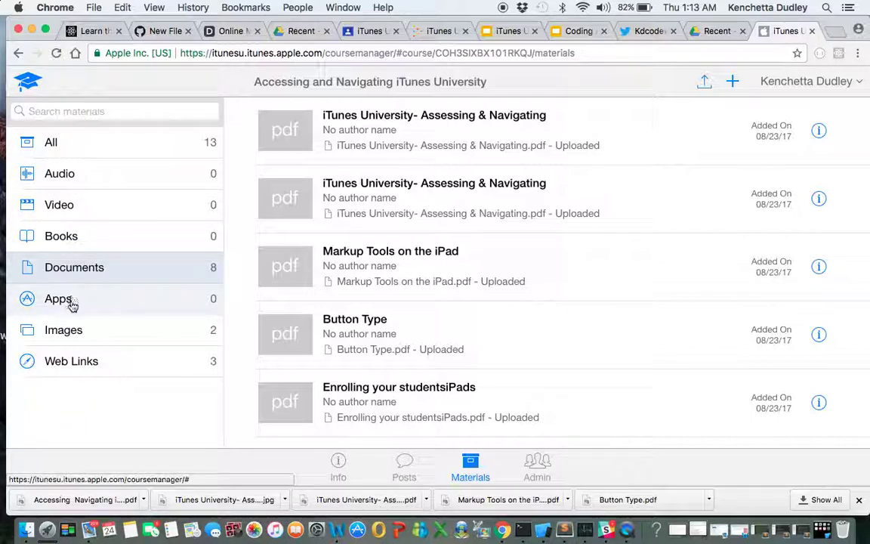
pyautogui.click(74, 150)
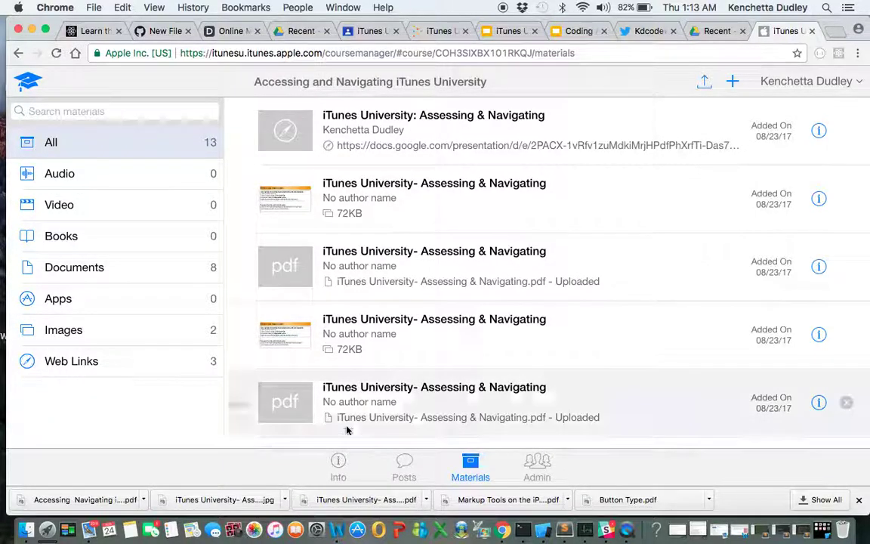
pyautogui.click(345, 474)
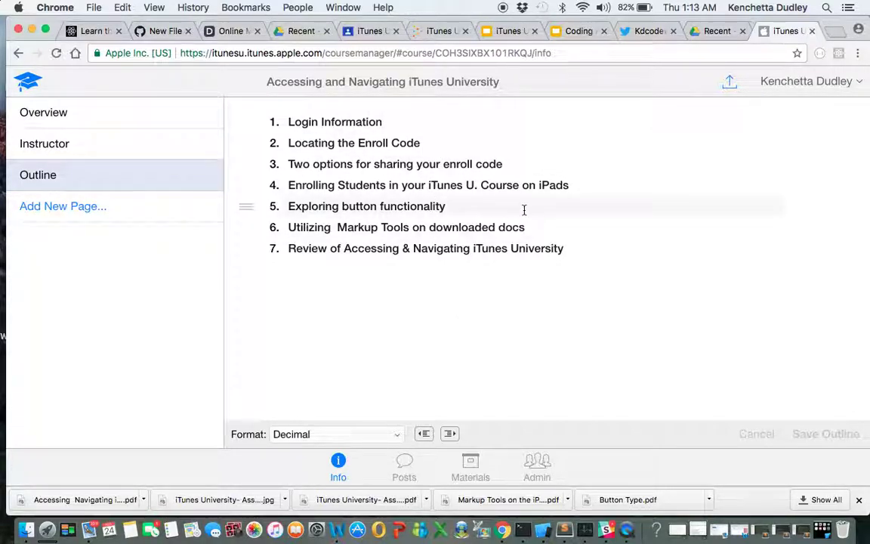
pyautogui.click(52, 115)
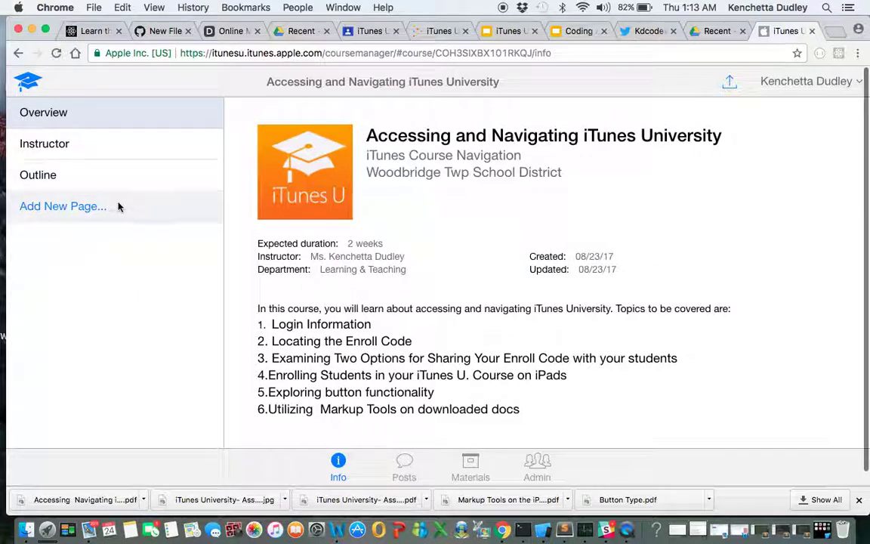
# Read through the instructor's career history, bio and social-media links on the Instructor page
pyautogui.click(71, 144)
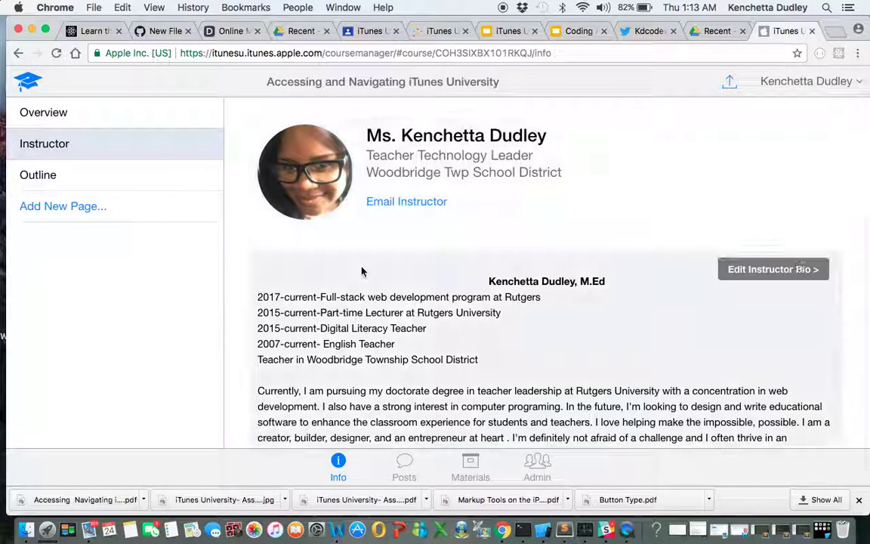
pyautogui.scroll(-5, 361, 272)
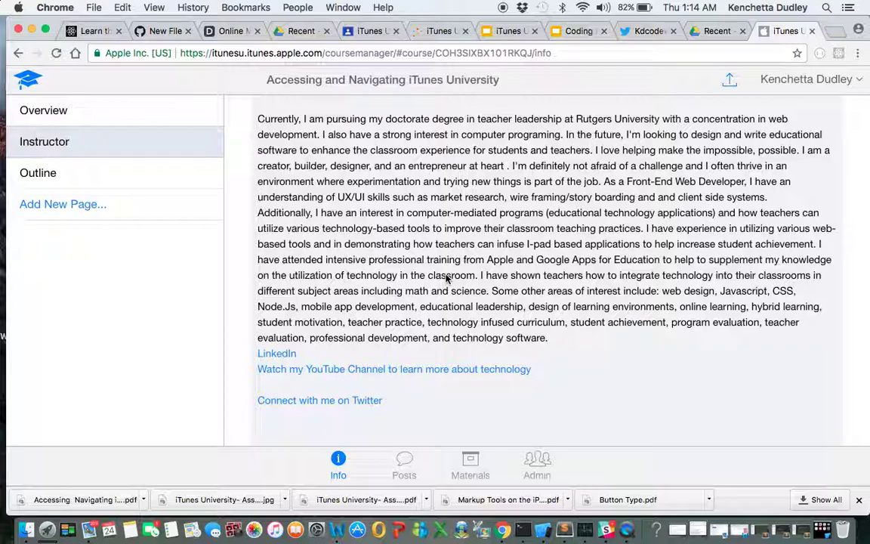
pyautogui.scroll(5, 445, 278)
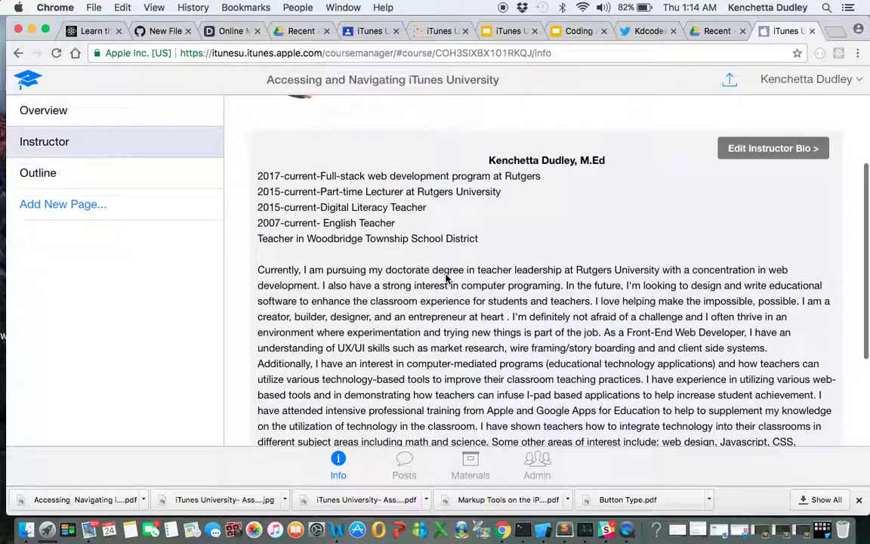
pyautogui.scroll(3, 445, 279)
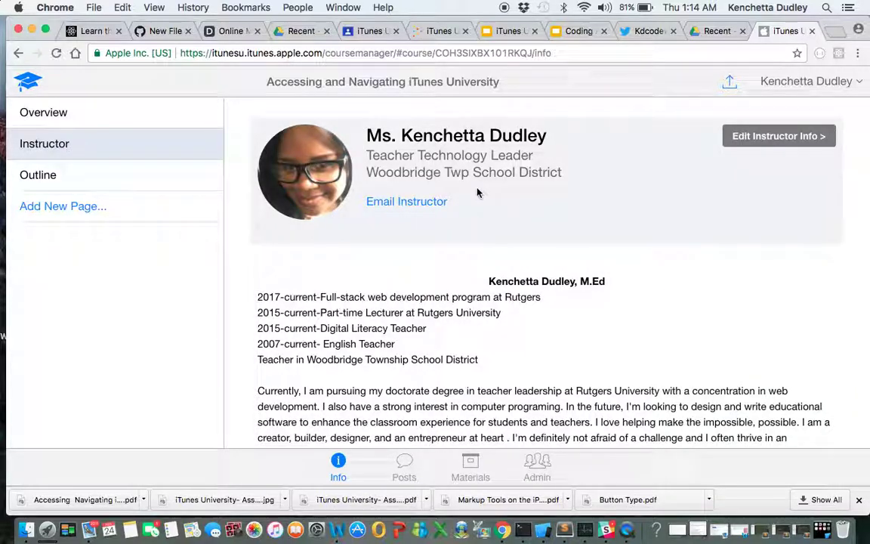
pyautogui.scroll(-5, 651, 229)
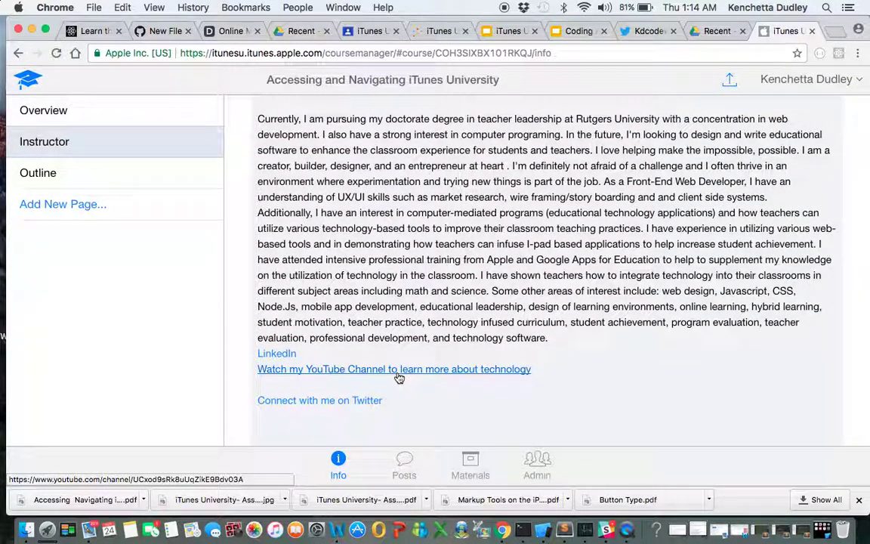
pyautogui.scroll(5, 456, 179)
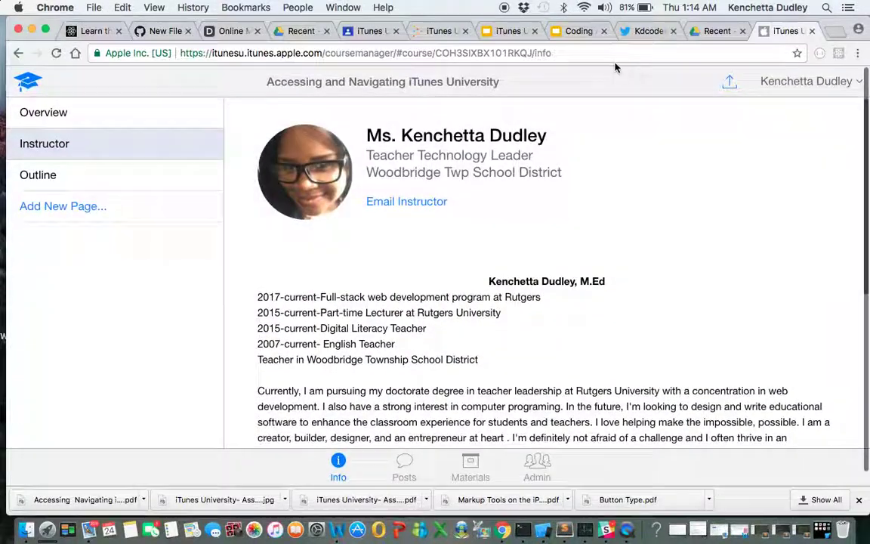